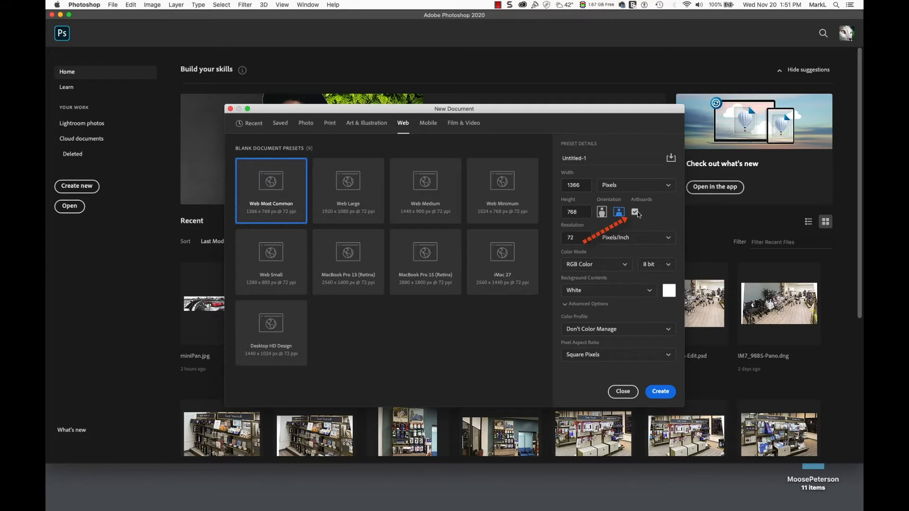
# - Create a 1366 × 768 px web document with artboards turned off and a transparent background
pyautogui.click(636, 213)
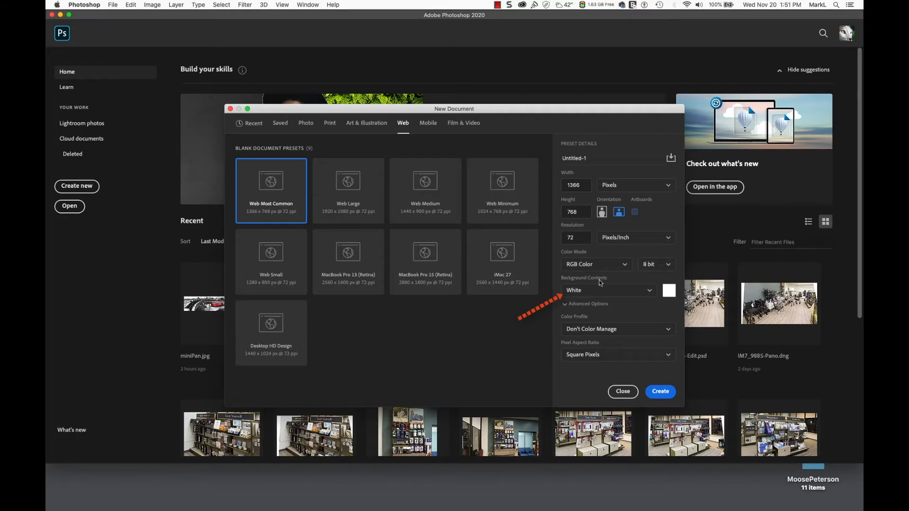
pyautogui.click(650, 293)
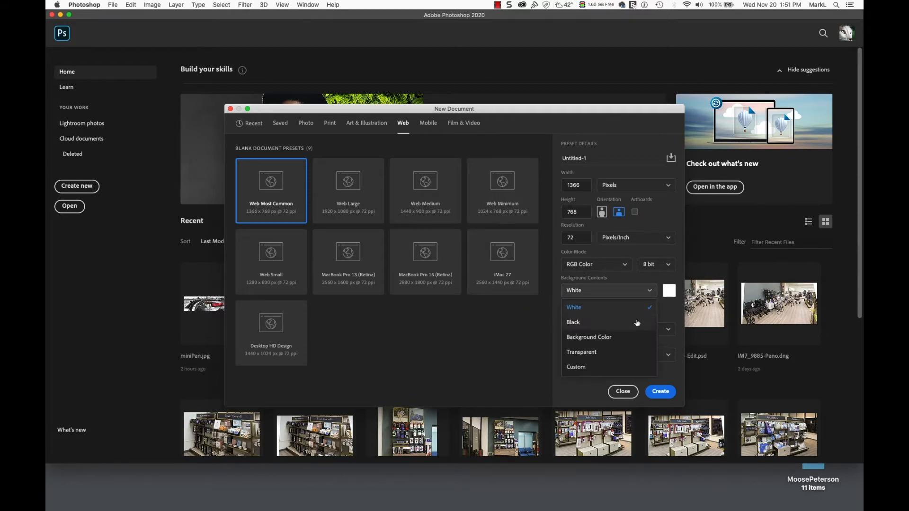
pyautogui.click(629, 354)
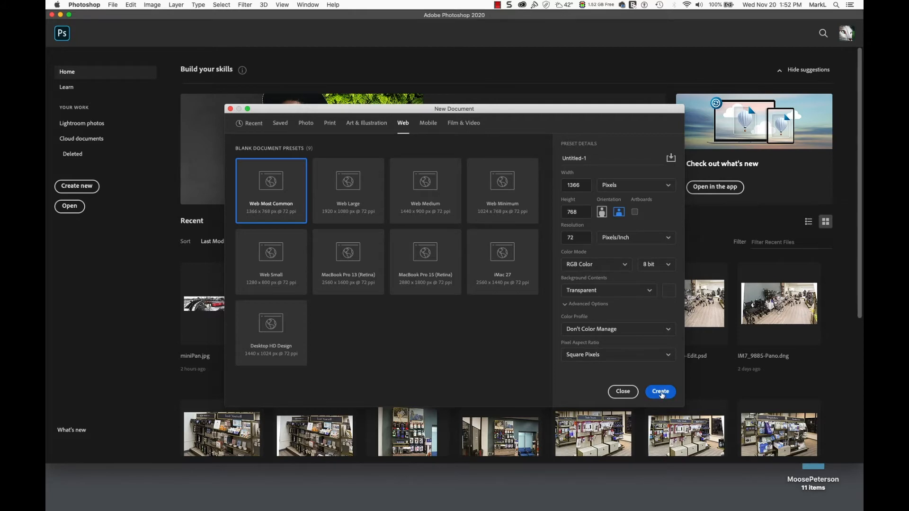
pyautogui.click(660, 393)
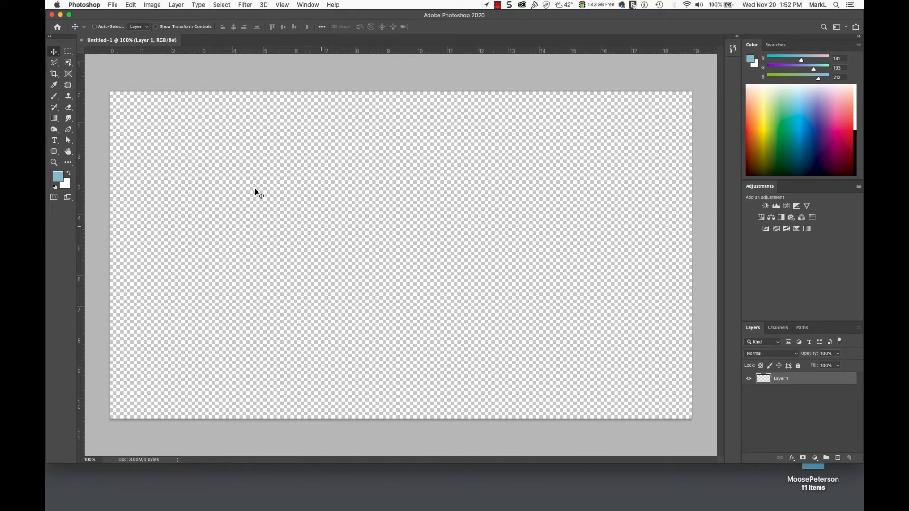
# - Place wifi-symbol.svg from the Downloads folder as an embedded object
pyautogui.click(113, 5)
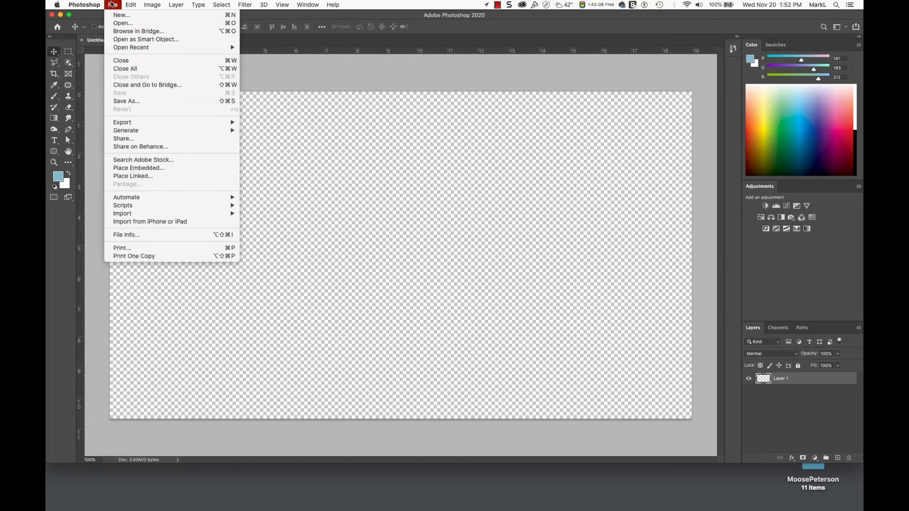
pyautogui.click(142, 168)
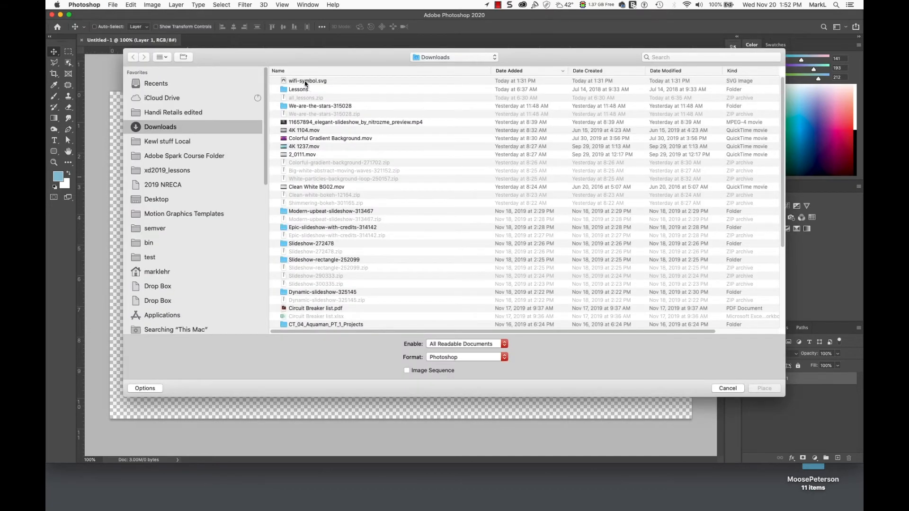
pyautogui.doubleClick(306, 82)
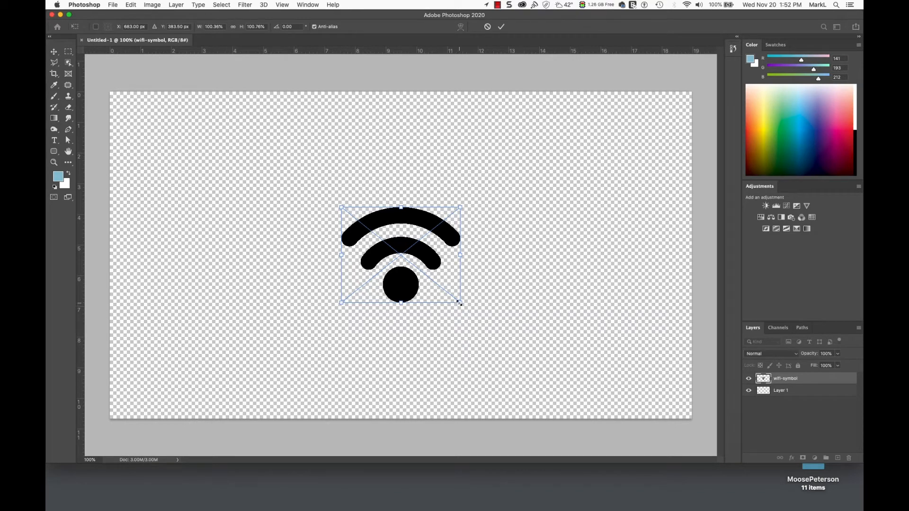
# - Enlarge the placed Wi-Fi symbol to about 187%, move it near the canvas centre and commit the placement
pyautogui.moveTo(460, 303); pyautogui.dragTo(562, 384)
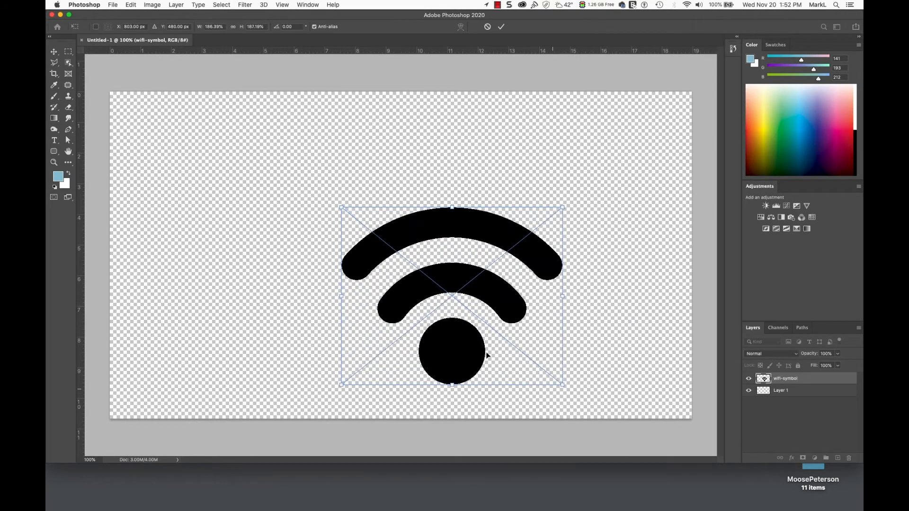
pyautogui.moveTo(478, 356); pyautogui.dragTo(426, 311)
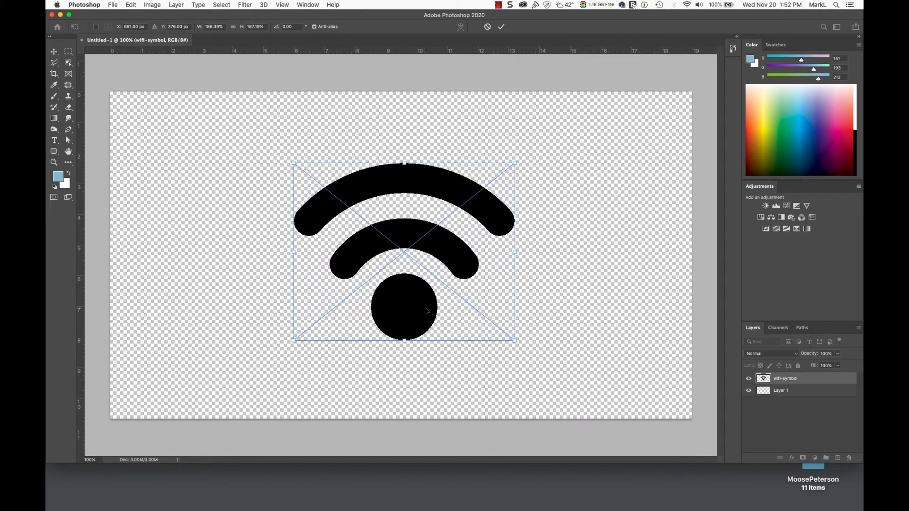
pyautogui.press('Return')
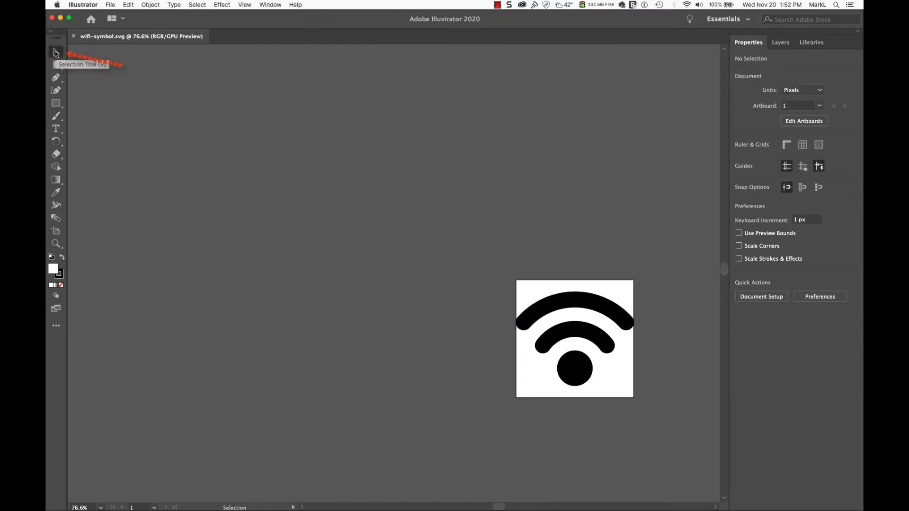
# - Select the Wi-Fi symbol group, try moving it partly off the artboard, and undo the move
pyautogui.click(55, 52)
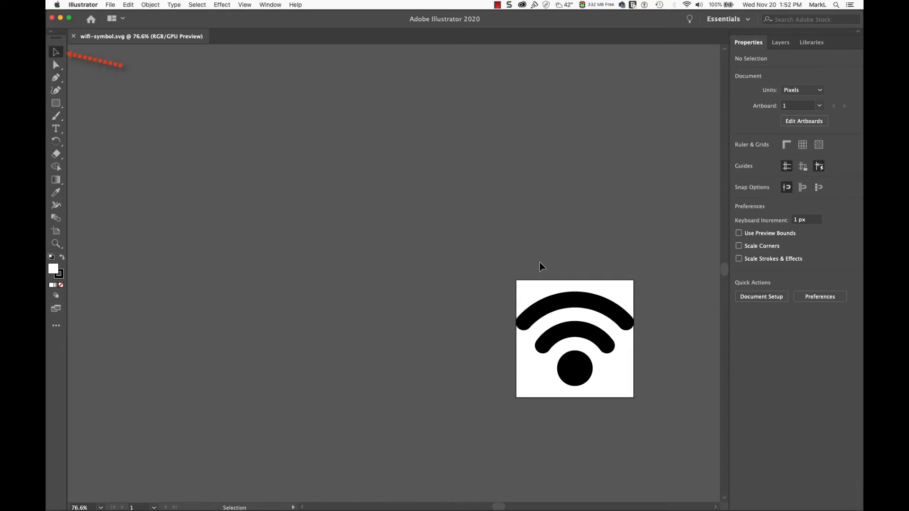
pyautogui.click(606, 308)
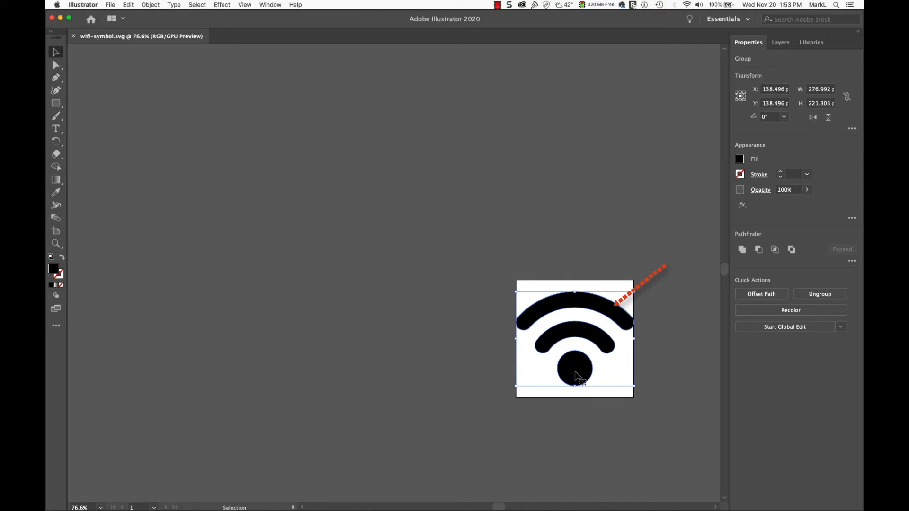
pyautogui.moveTo(575, 374); pyautogui.dragTo(502, 359)
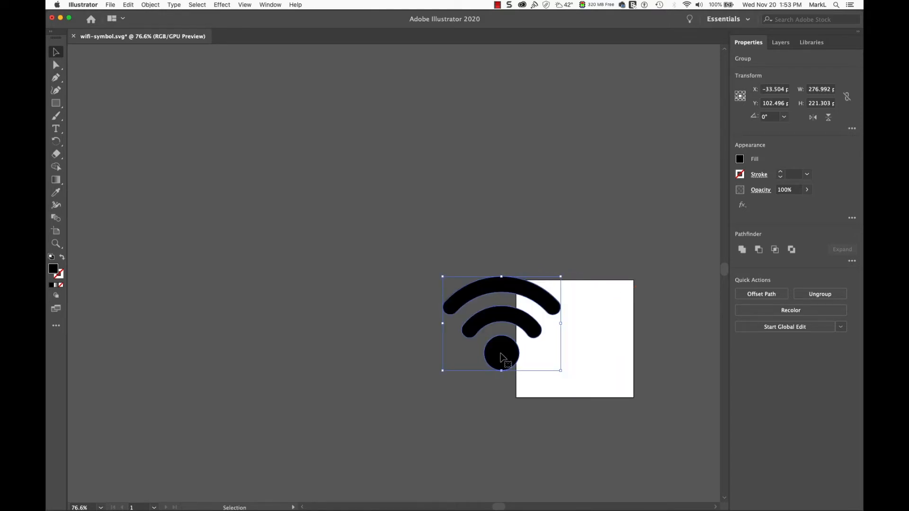
pyautogui.press('super+z')
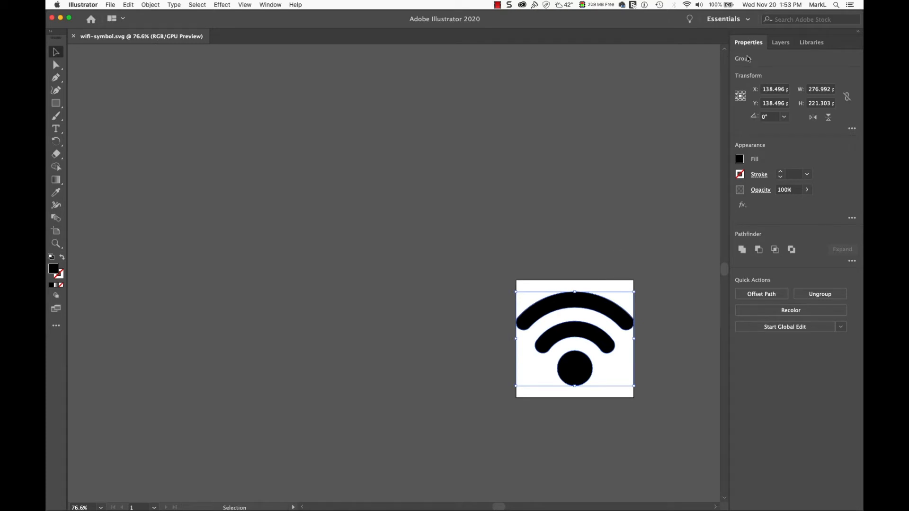
# - Change the Wi-Fi symbol group's fill to green 3FFF85 using the colour spectrum
pyautogui.click(740, 160)
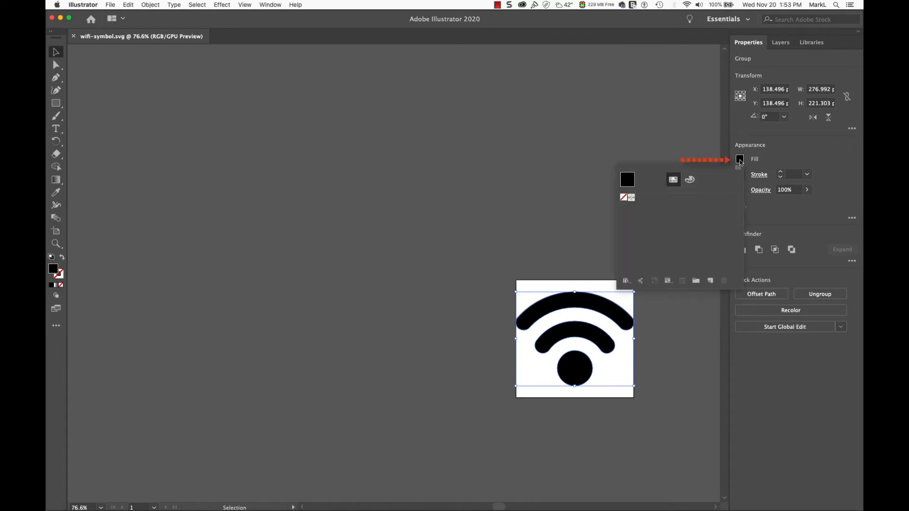
pyautogui.click(691, 182)
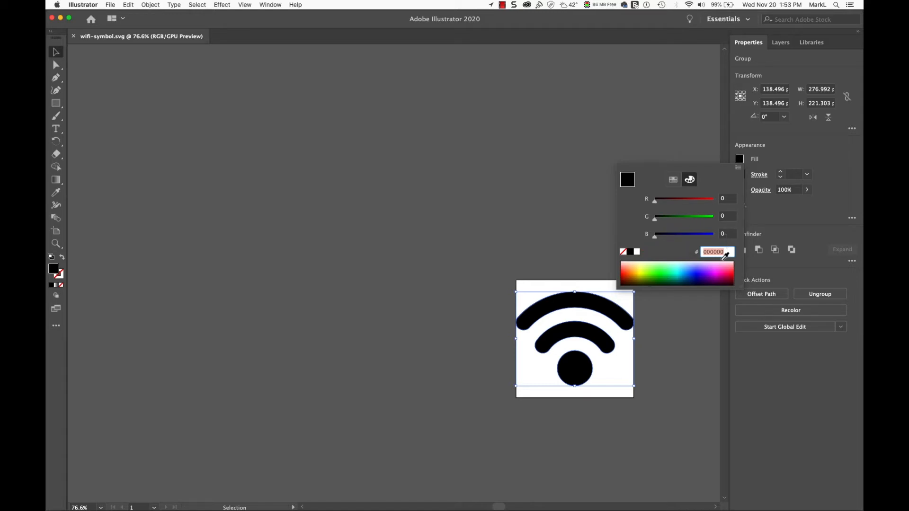
pyautogui.moveTo(709, 268); pyautogui.dragTo(669, 265)
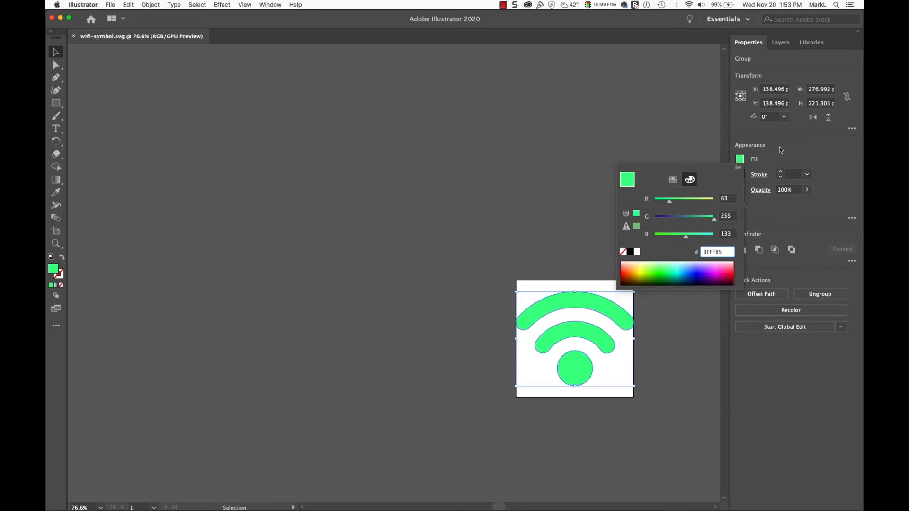
pyautogui.click(797, 149)
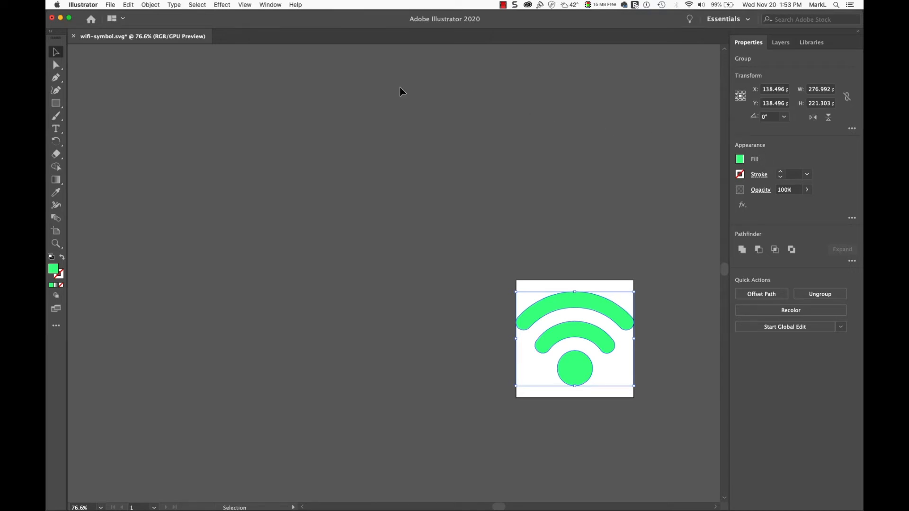
# - Quit Illustrator and save the green version of wifi-symbol.svg
pyautogui.click(110, 4)
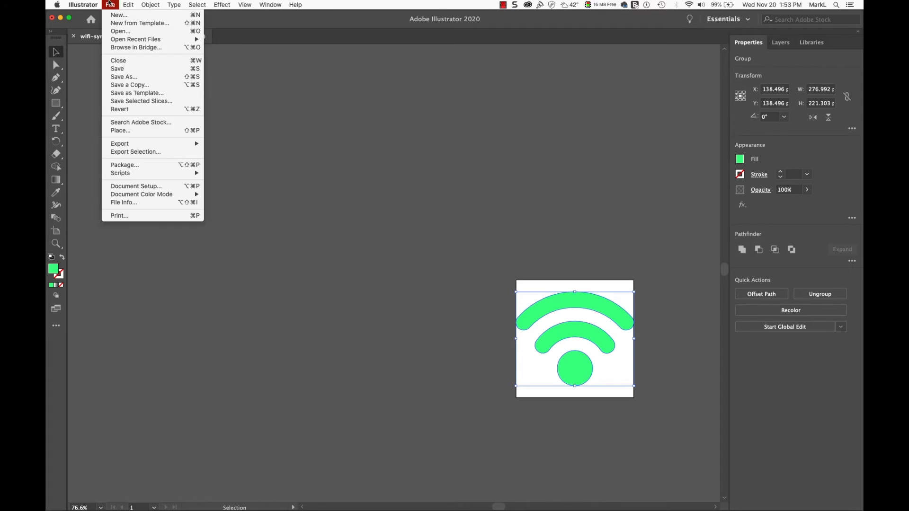
pyautogui.moveTo(87, 3)
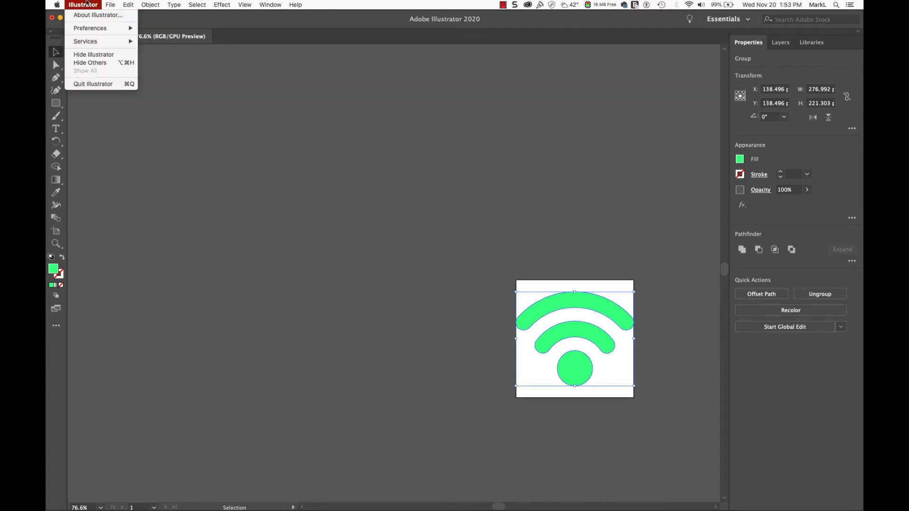
pyautogui.click(107, 83)
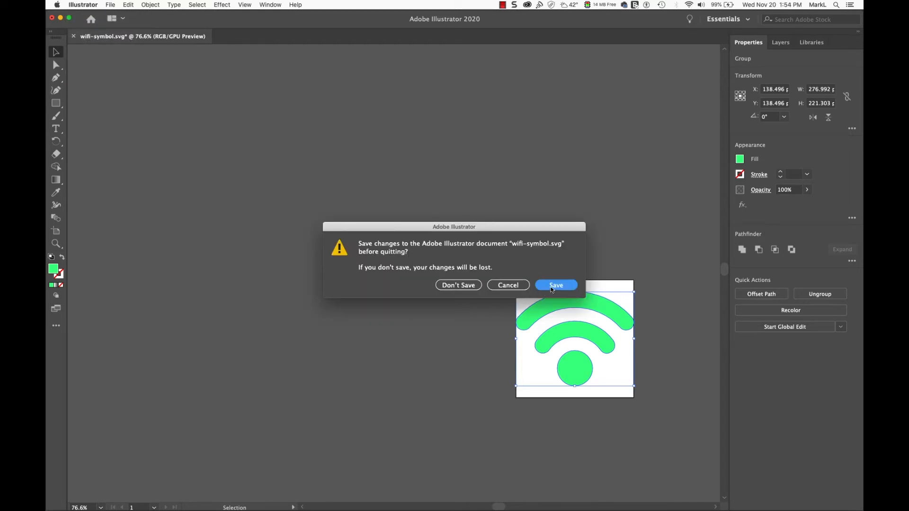
pyautogui.click(554, 286)
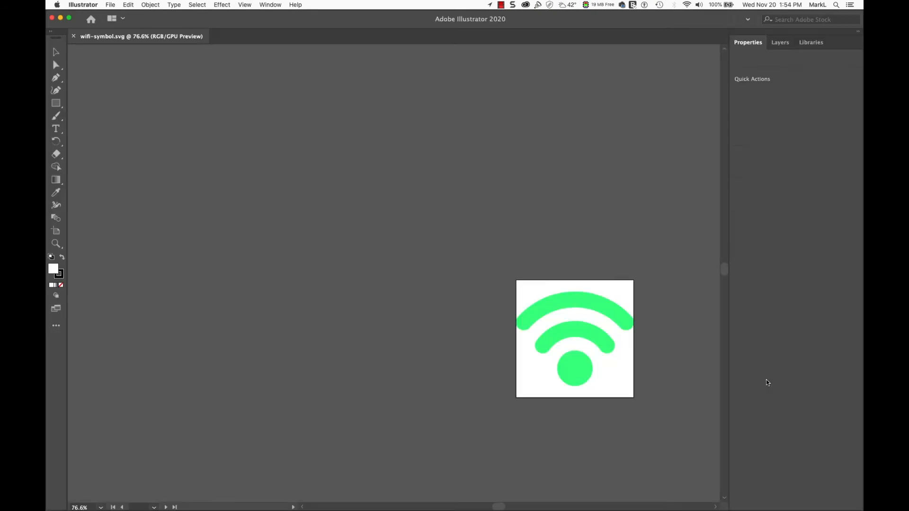
# - Select the Wi-Fi symbol group and change its fill to magenta D40065 using the colour spectrum
pyautogui.click(56, 53)
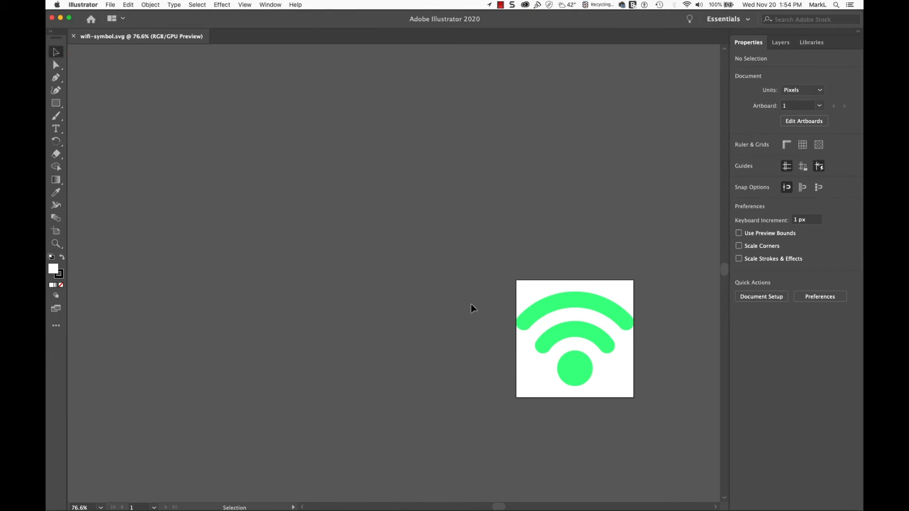
pyautogui.click(570, 338)
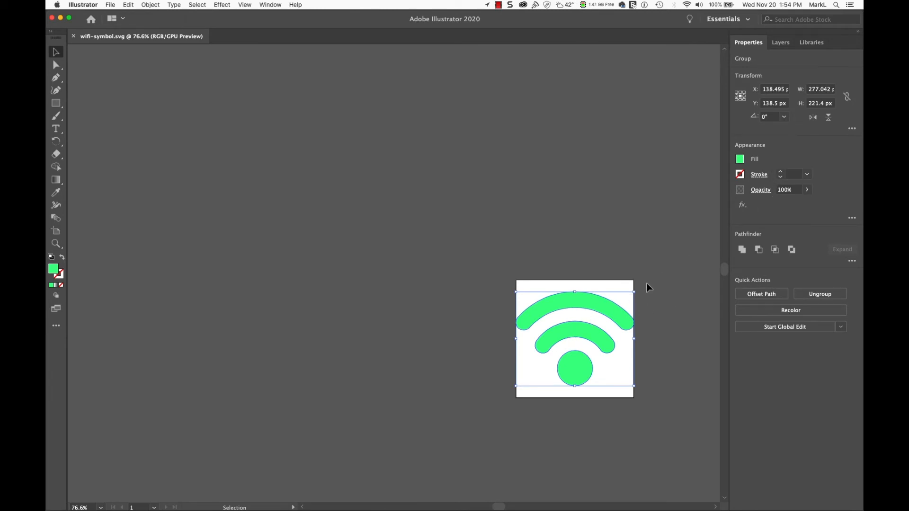
pyautogui.click(740, 159)
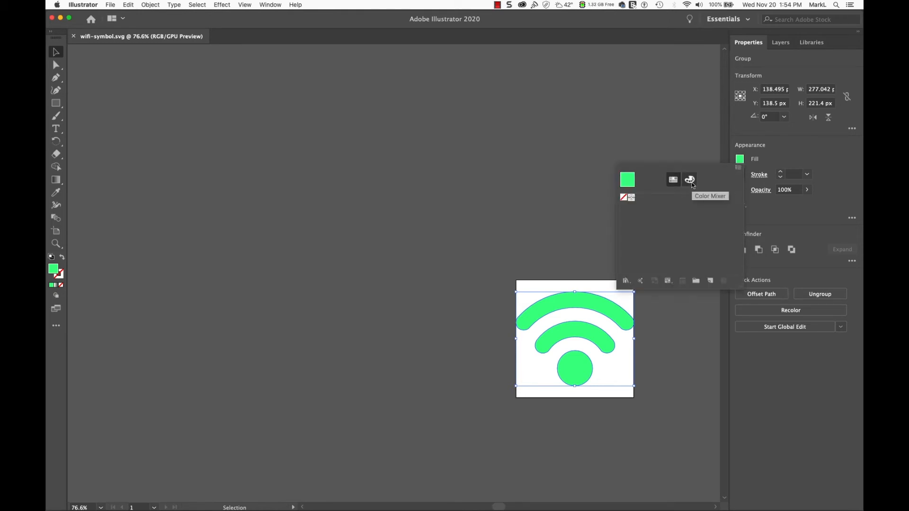
pyautogui.click(690, 180)
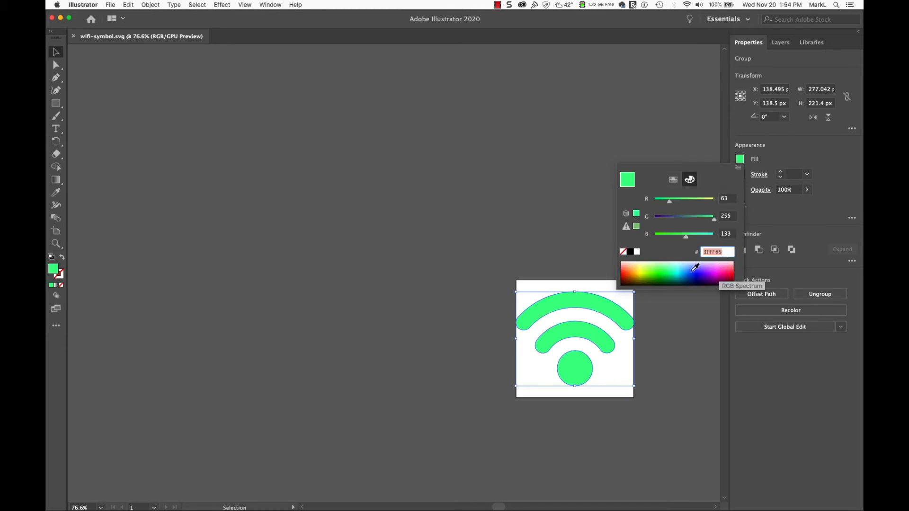
pyautogui.click(711, 270)
pyautogui.moveTo(712, 267); pyautogui.dragTo(728, 271)
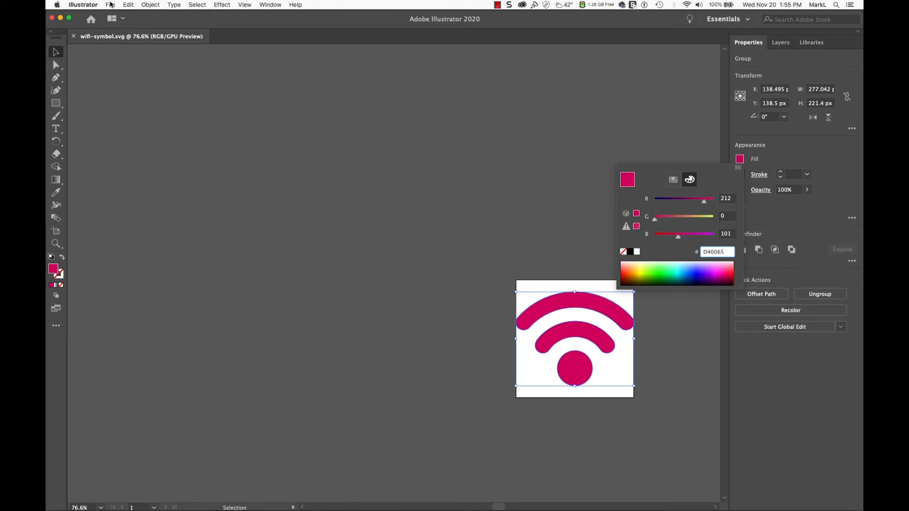
# - Quit Illustrator and save the magenta recolouring of wifi-symbol.svg
pyautogui.click(83, 5)
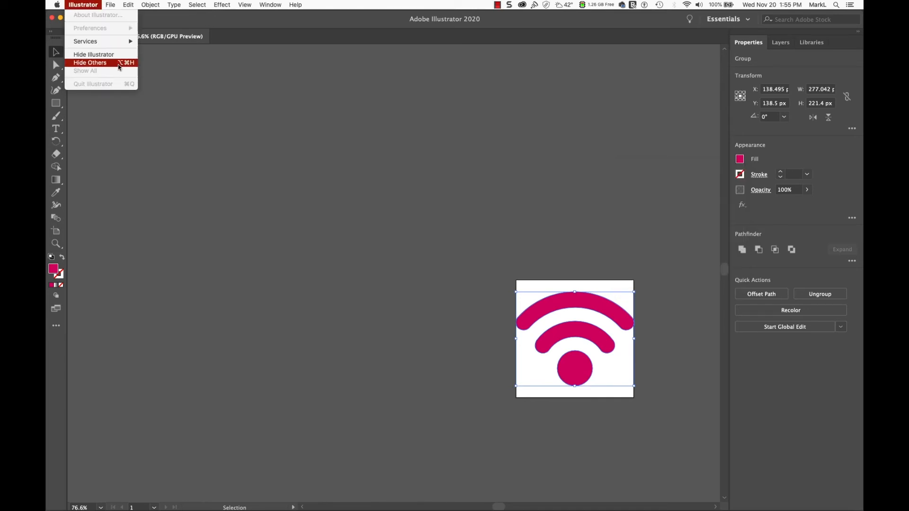
pyautogui.click(108, 4)
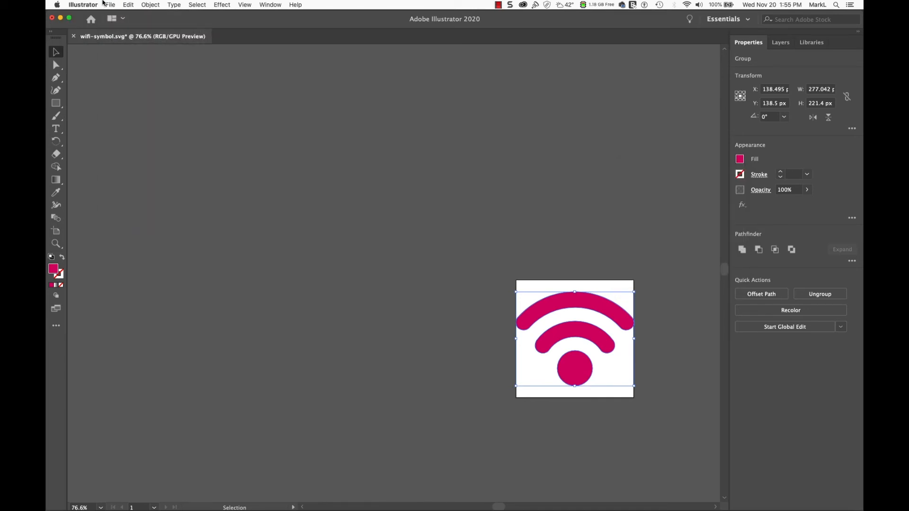
pyautogui.click(108, 4)
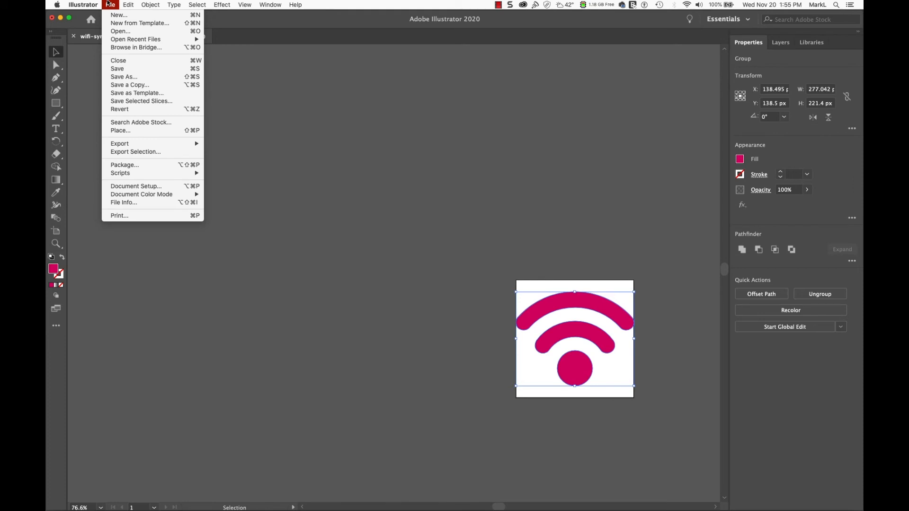
pyautogui.click(81, 3)
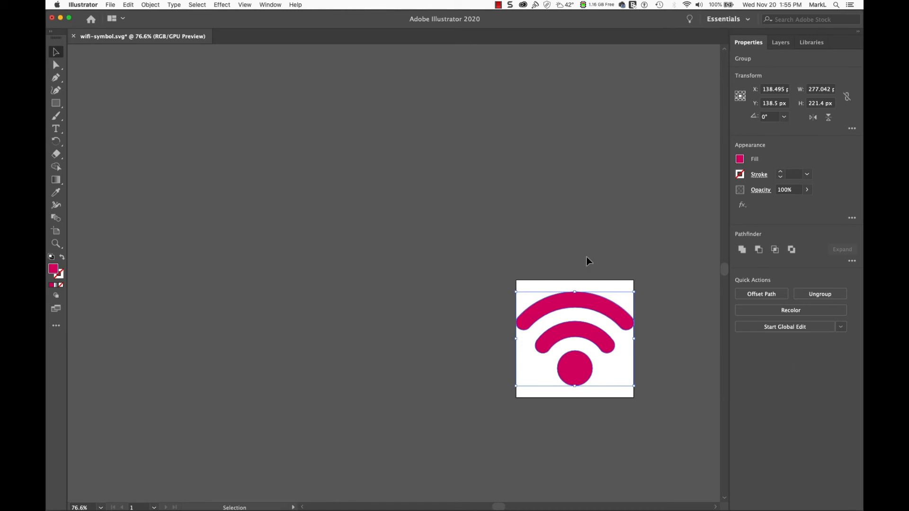
pyautogui.click(85, 3)
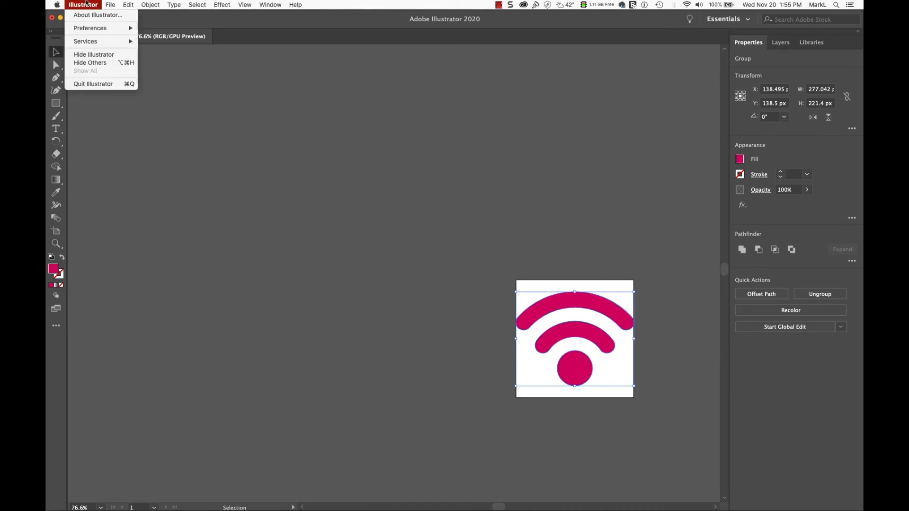
pyautogui.click(112, 84)
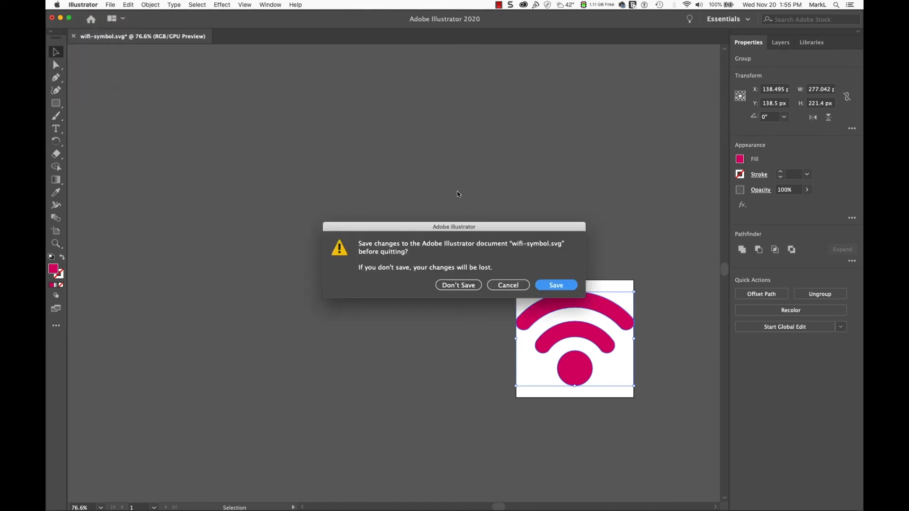
pyautogui.click(561, 286)
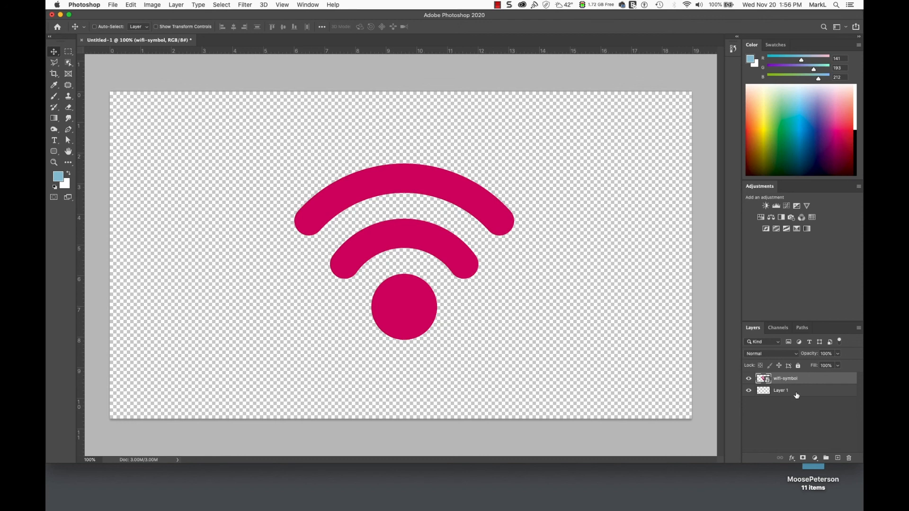
# - Delete the empty Layer 1 beneath the wifi-symbol layer
pyautogui.moveTo(798, 391); pyautogui.dragTo(850, 457)
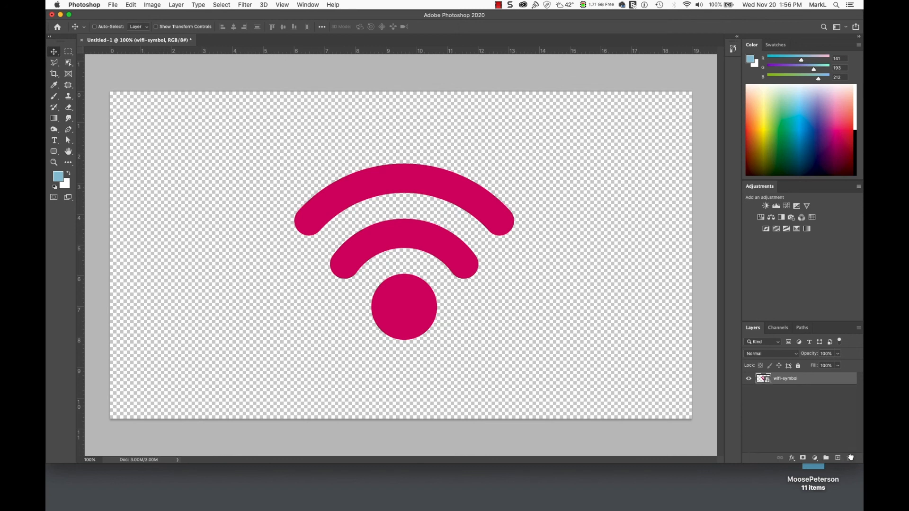